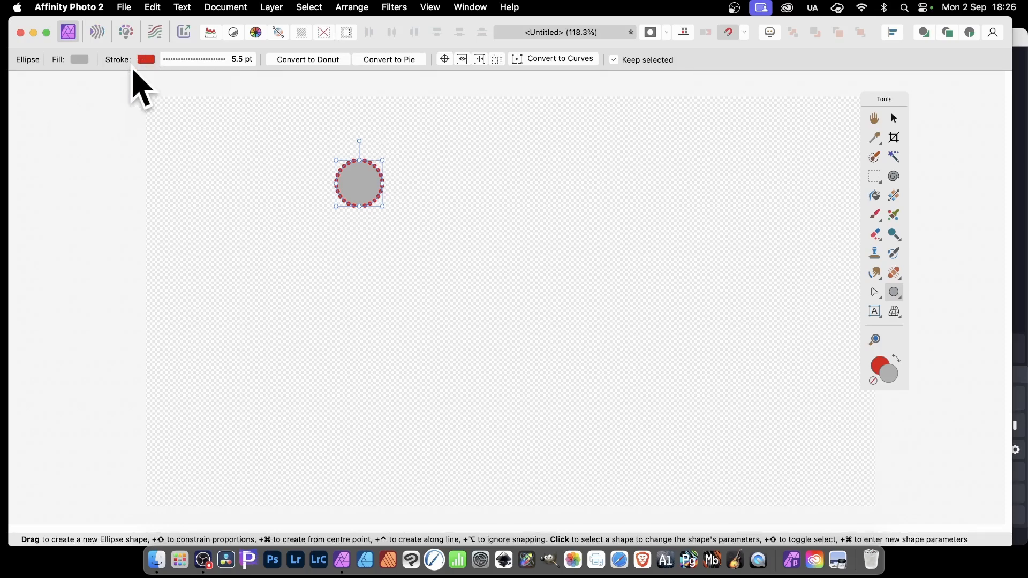
# Set the gap of the circle's dotted red stroke to 1.5, keeping the stroke width at 5.5 pt.
pyautogui.click(221, 59)
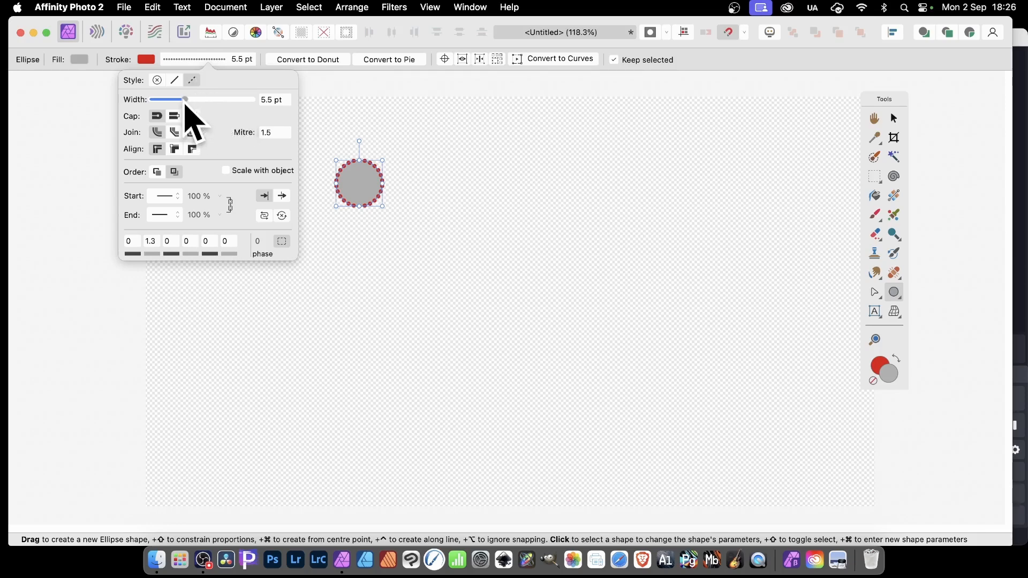
pyautogui.click(151, 241)
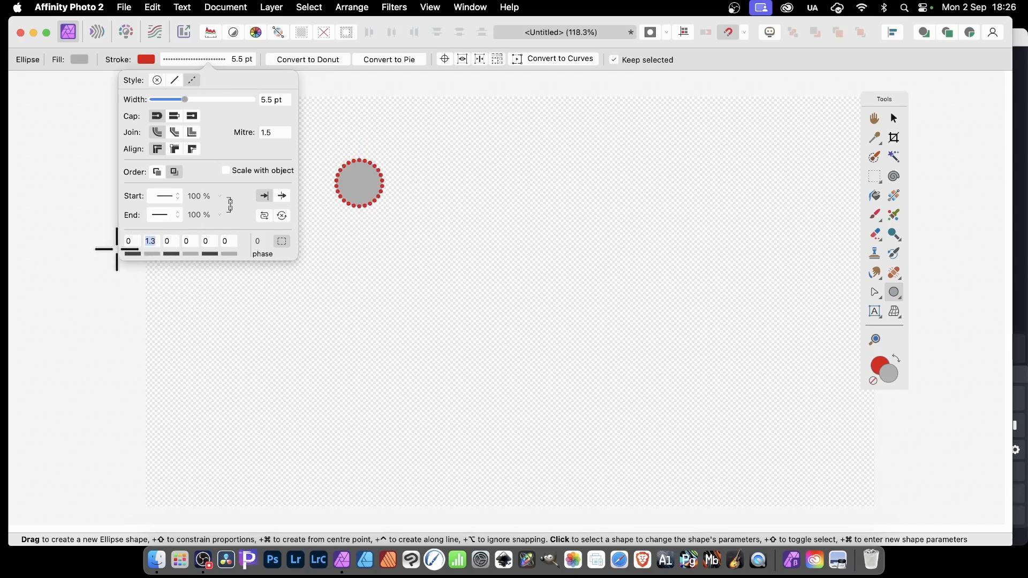
pyautogui.write('0.6')
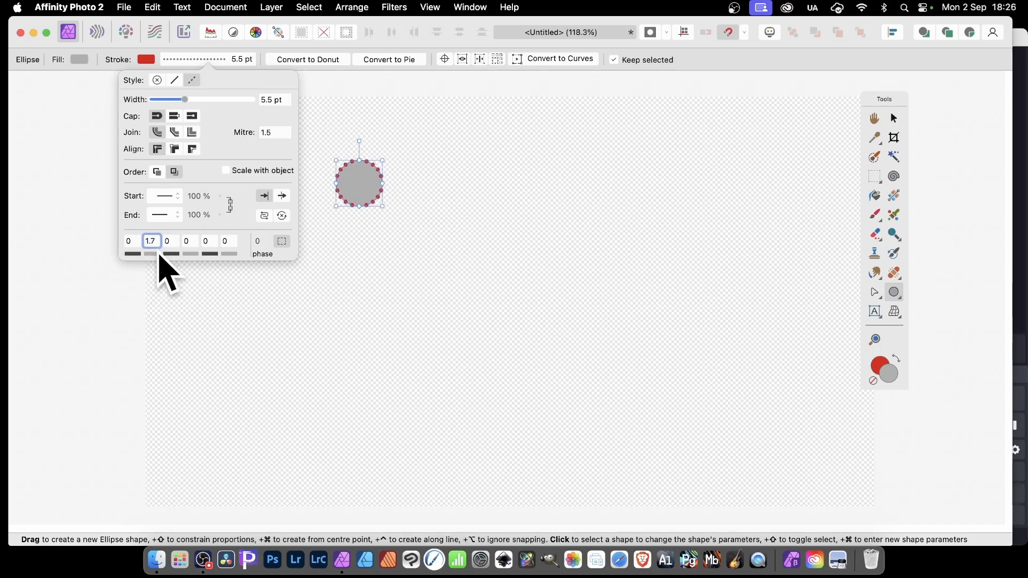
pyautogui.moveTo(147, 256); pyautogui.dragTo(152, 258)
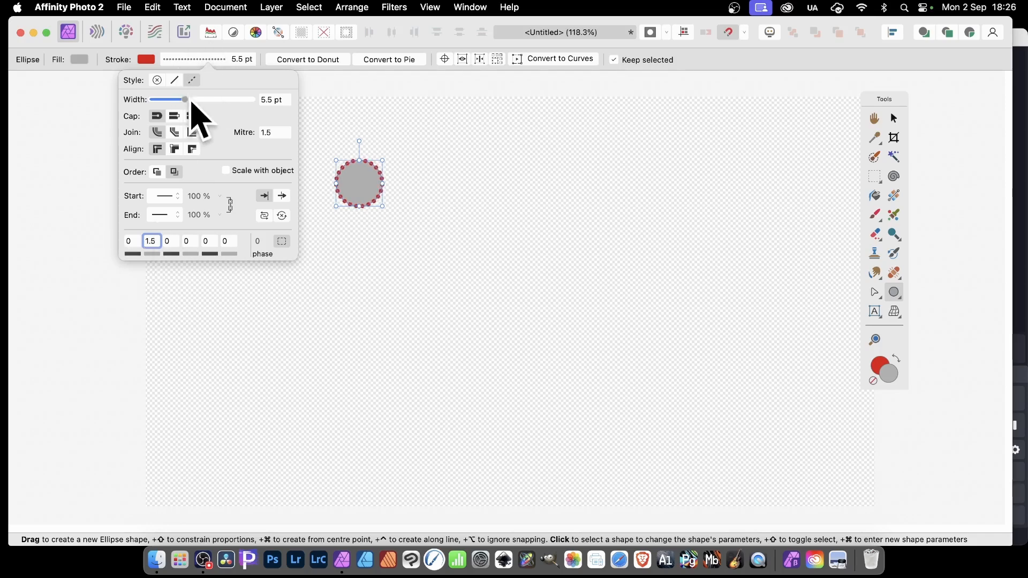
pyautogui.moveTo(188, 103)
pyautogui.mouseDown()
pyautogui.moveTo(179, 105)
pyautogui.moveTo(190, 103)
pyautogui.mouseUp()
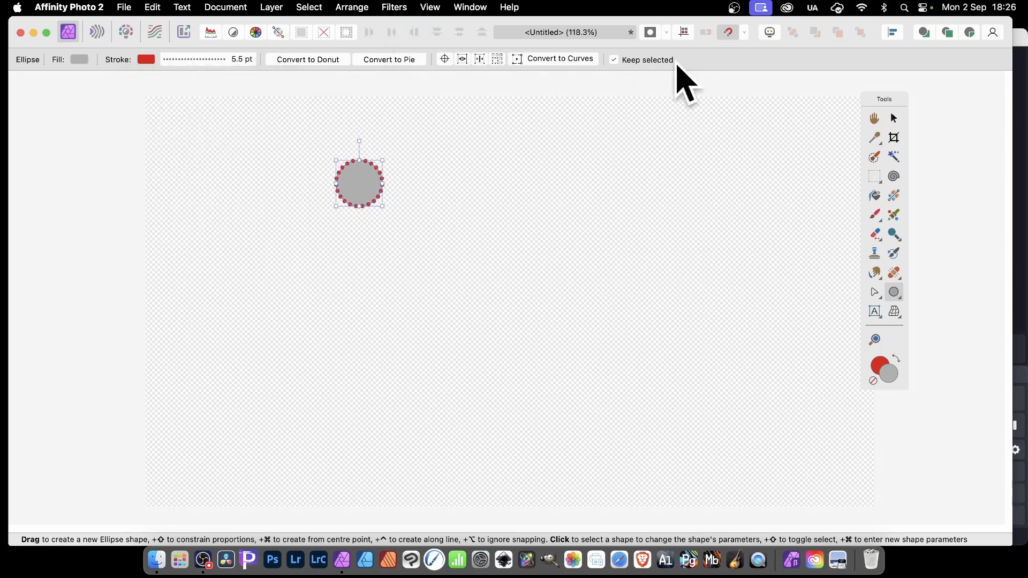
# Duplicate the circle downwards into a column of five and align all five on their horizontal centres.
pyautogui.click(893, 119)
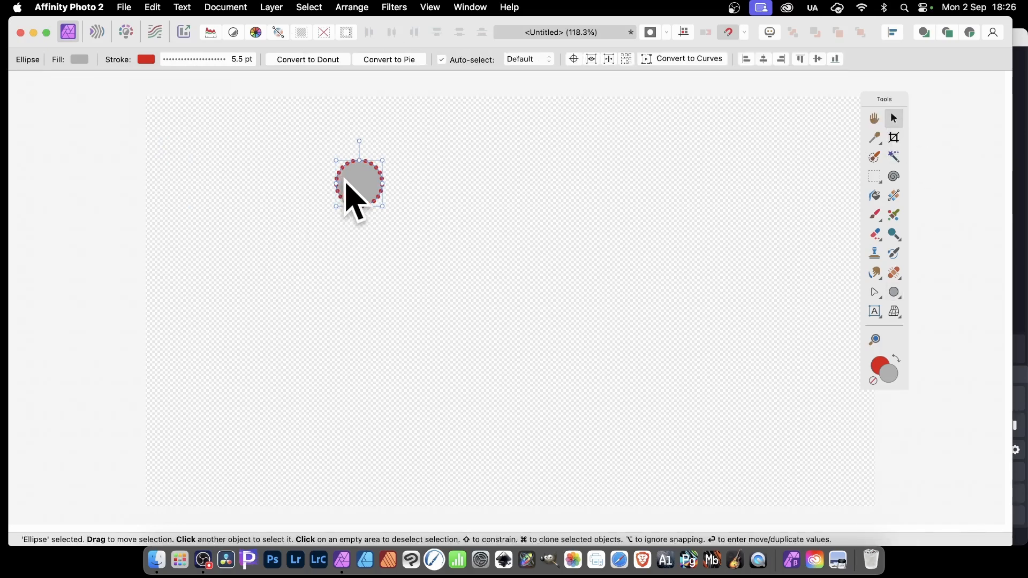
pyautogui.moveTo(368, 187)
pyautogui.mouseDown()
pyautogui.moveTo(360, 419)
pyautogui.moveTo(358, 411)
pyautogui.mouseUp()
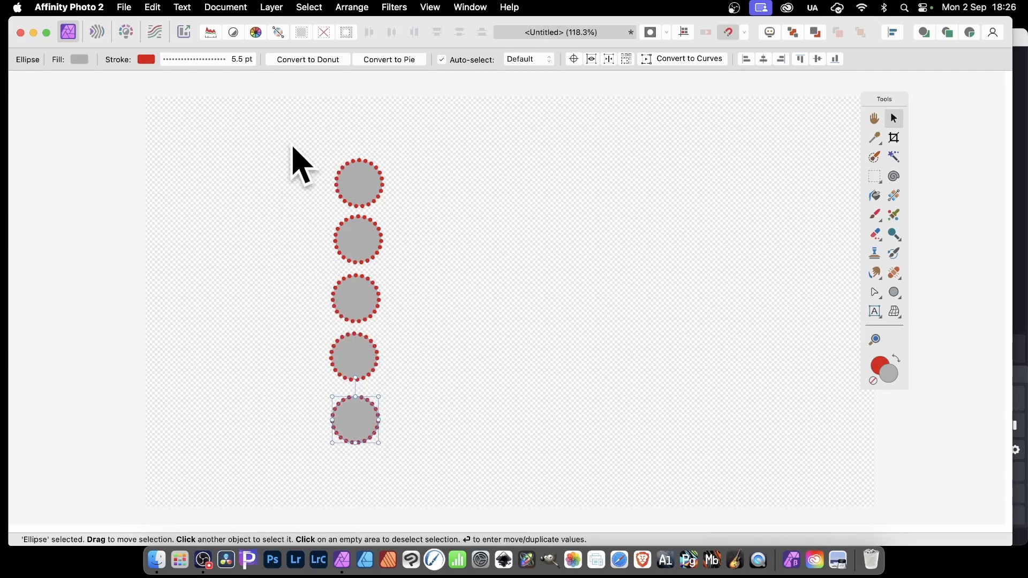
pyautogui.moveTo(297, 109); pyautogui.dragTo(449, 520)
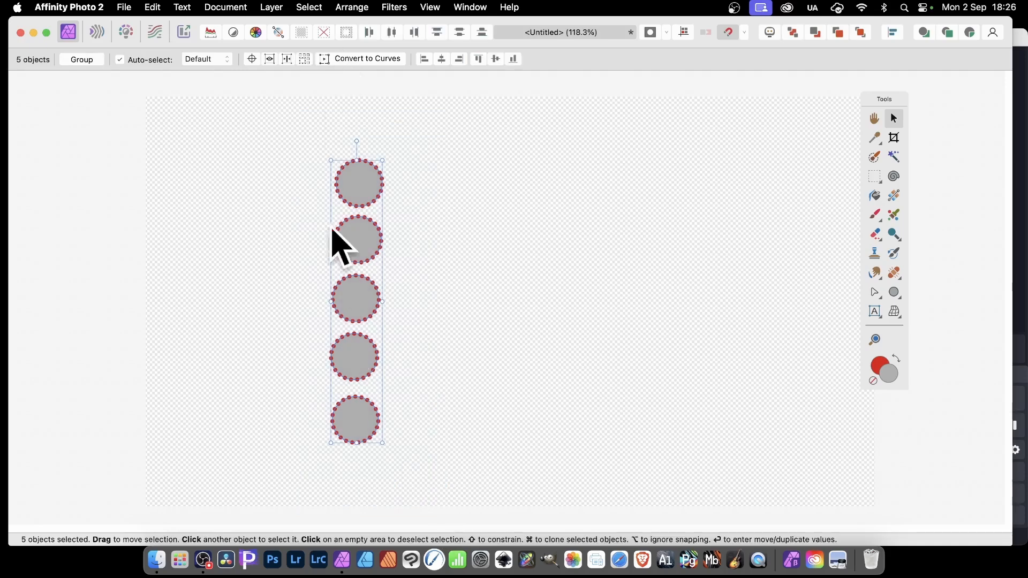
pyautogui.click(443, 59)
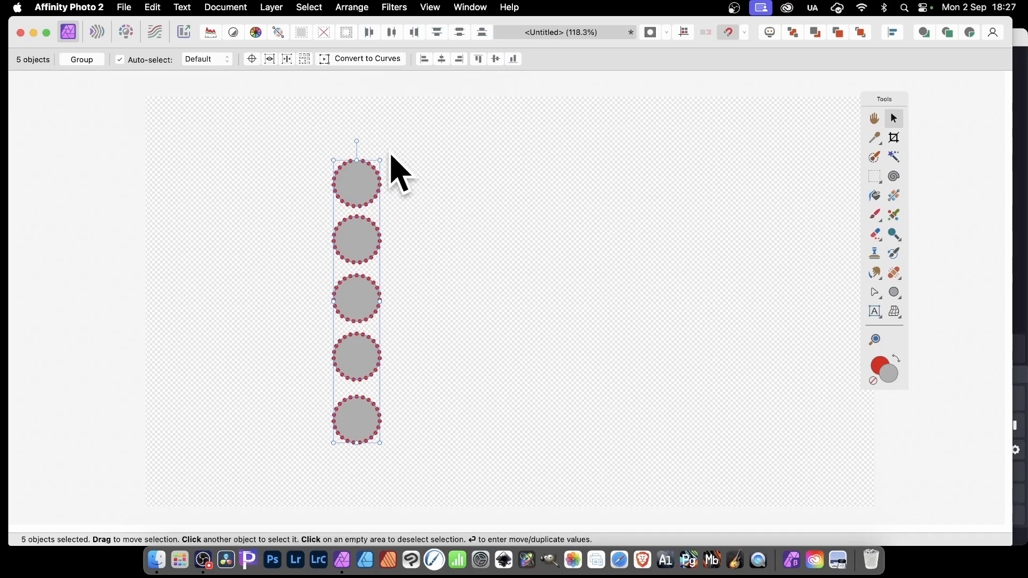
# Group the five aligned circles and rasterise the group into a pixel layer.
pyautogui.rightClick(359, 176)
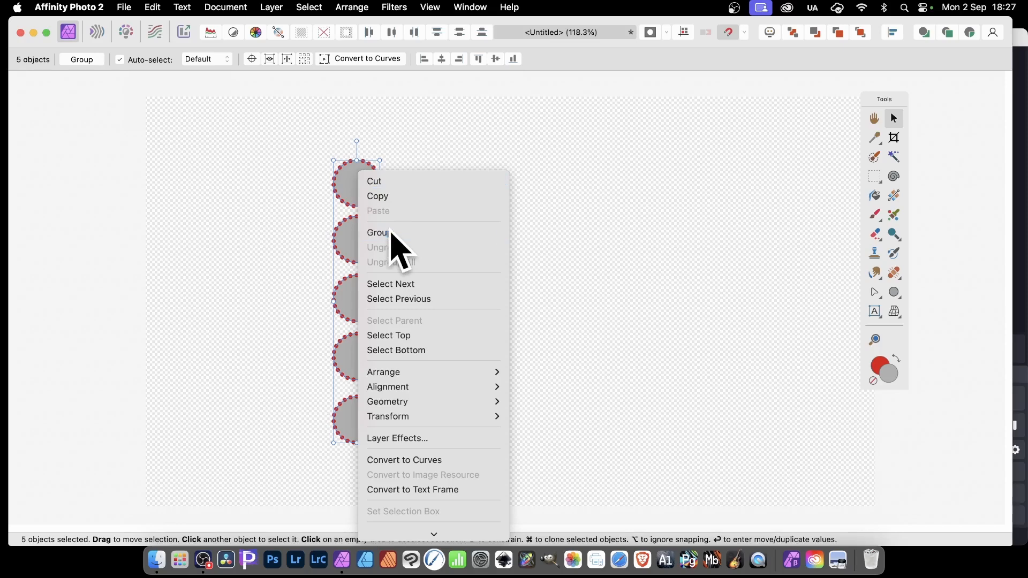
pyautogui.click(391, 232)
pyautogui.rightClick(353, 173)
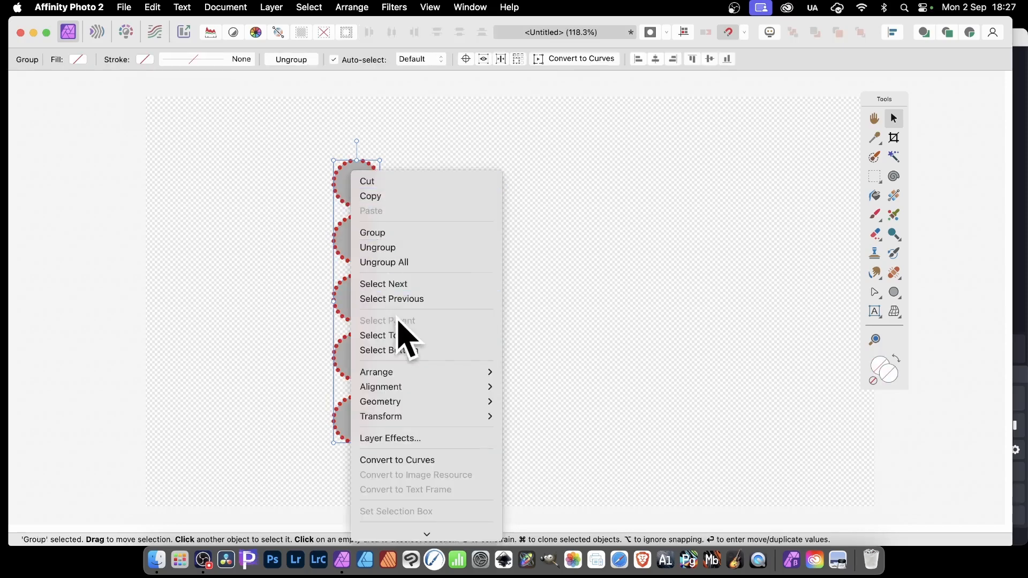
pyautogui.scroll(-3, 402, 332)
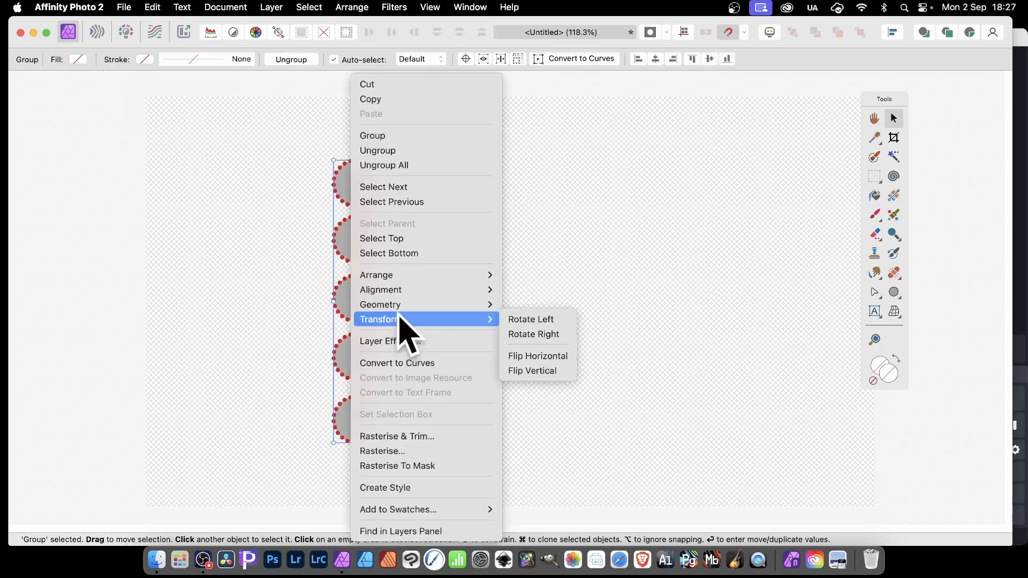
pyautogui.click(394, 453)
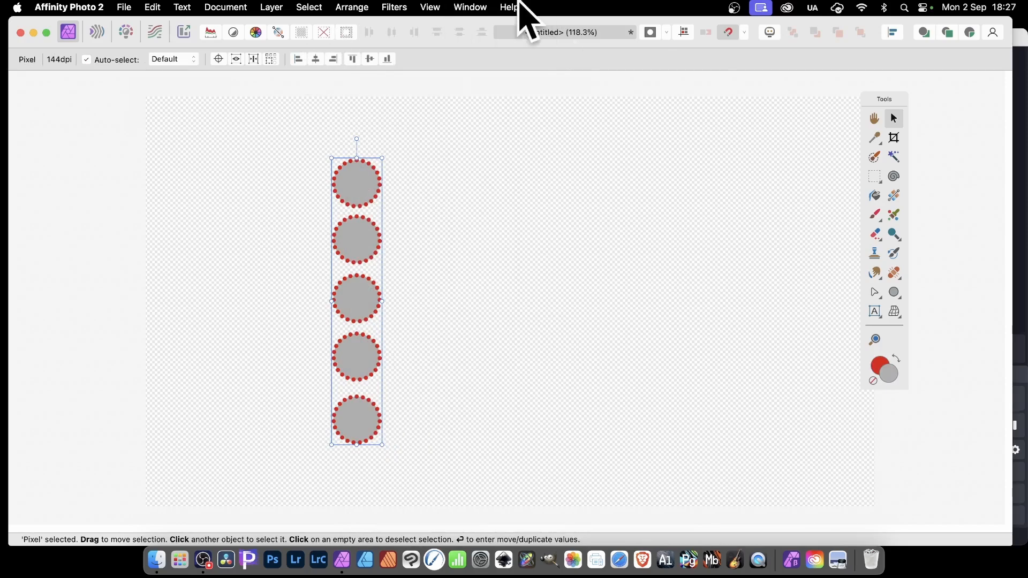
# Create a new brush from the rasterised circle column and delete the column from the canvas.
pyautogui.click(478, 7)
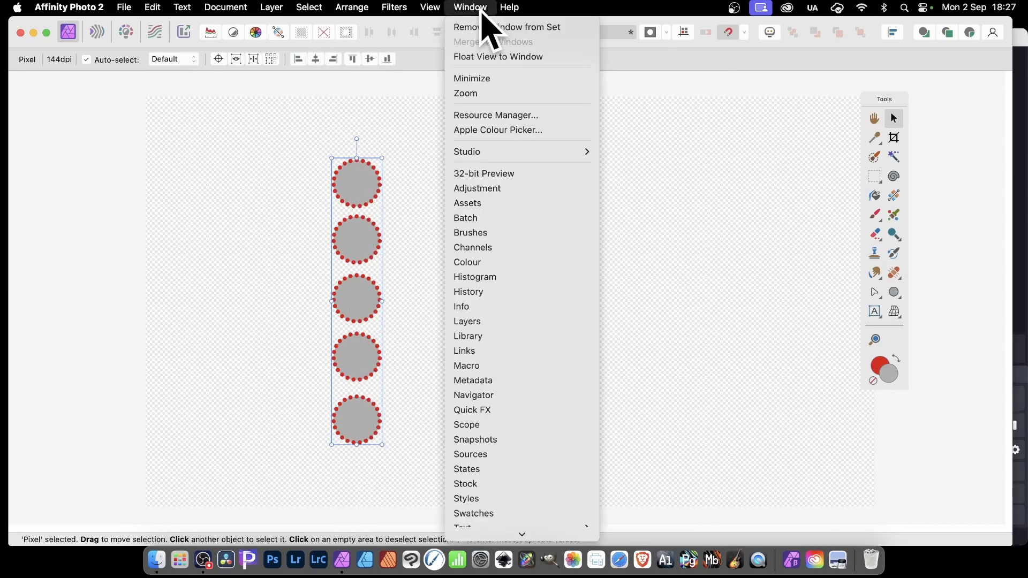
pyautogui.click(469, 233)
pyautogui.moveTo(905, 99)
pyautogui.mouseDown()
pyautogui.moveTo(599, 81)
pyautogui.moveTo(599, 40)
pyautogui.mouseUp()
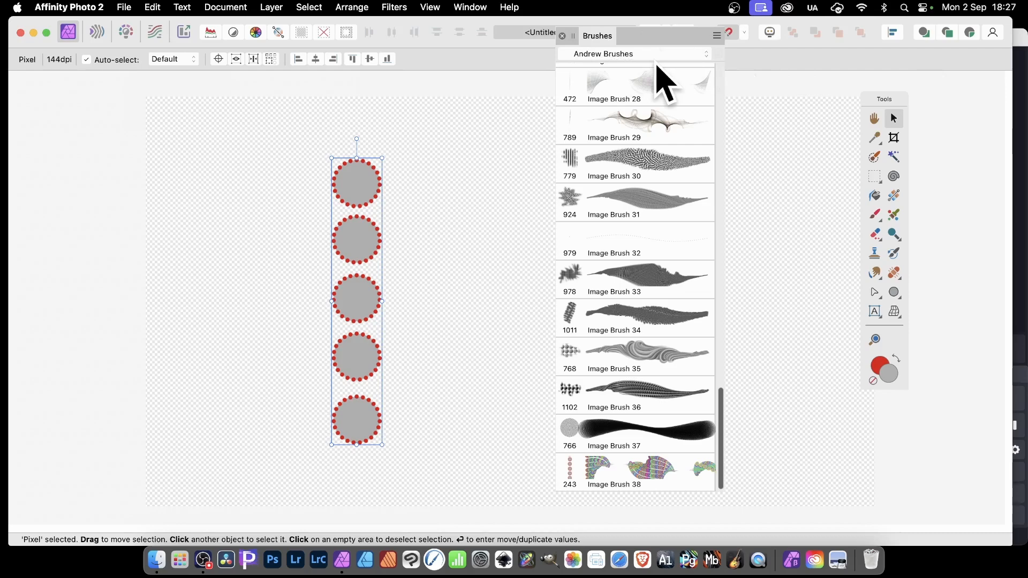
pyautogui.click(717, 36)
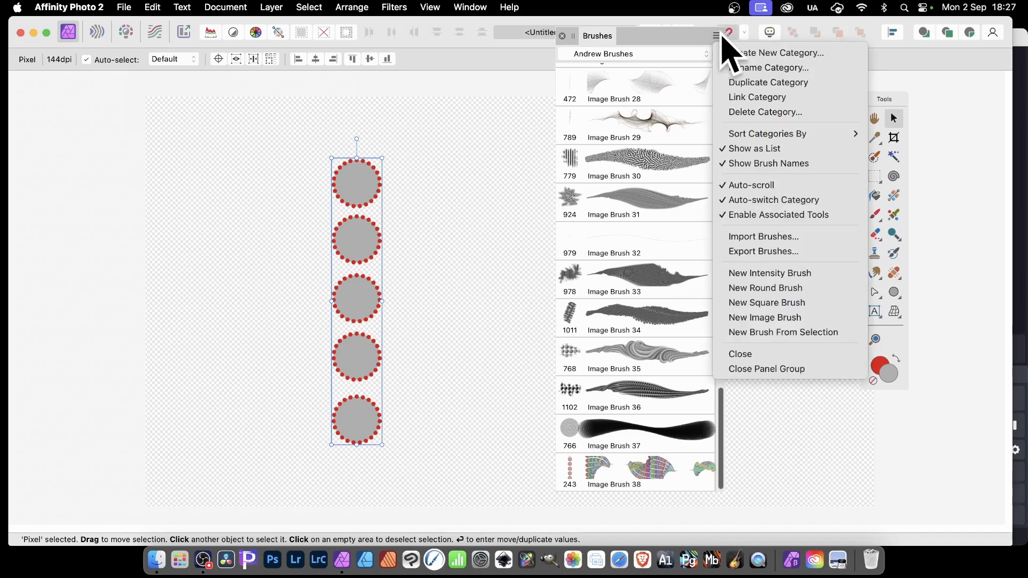
pyautogui.click(786, 337)
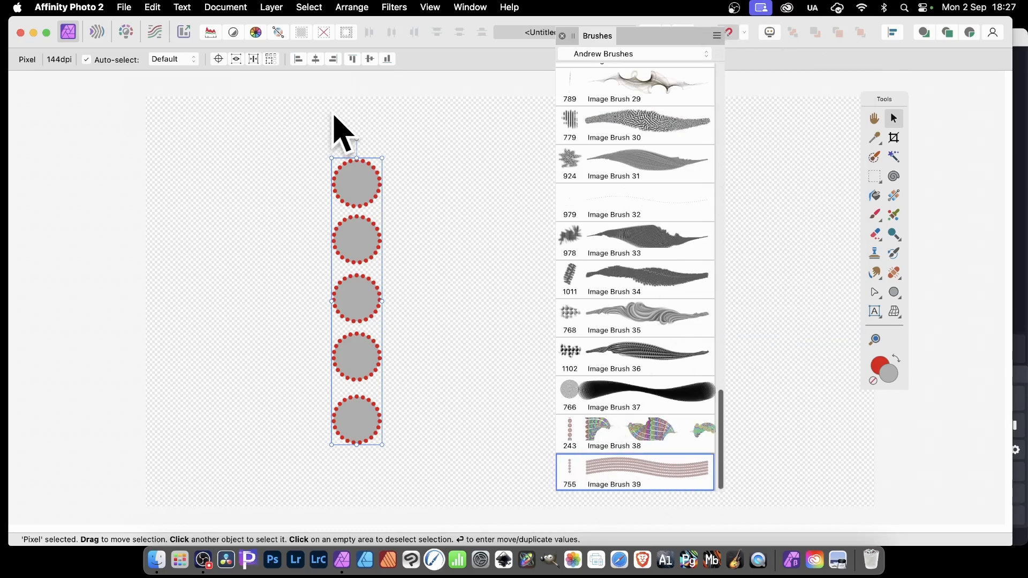
pyautogui.press('Delete')
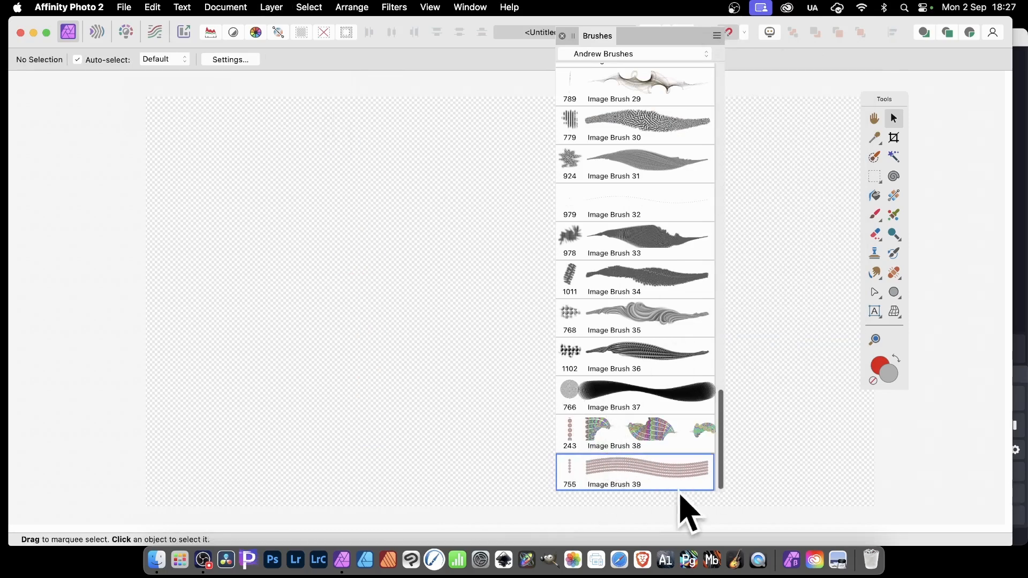
# Open the new Image Brush 39 for editing and set its spacing to 1 %.
pyautogui.rightClick(621, 469)
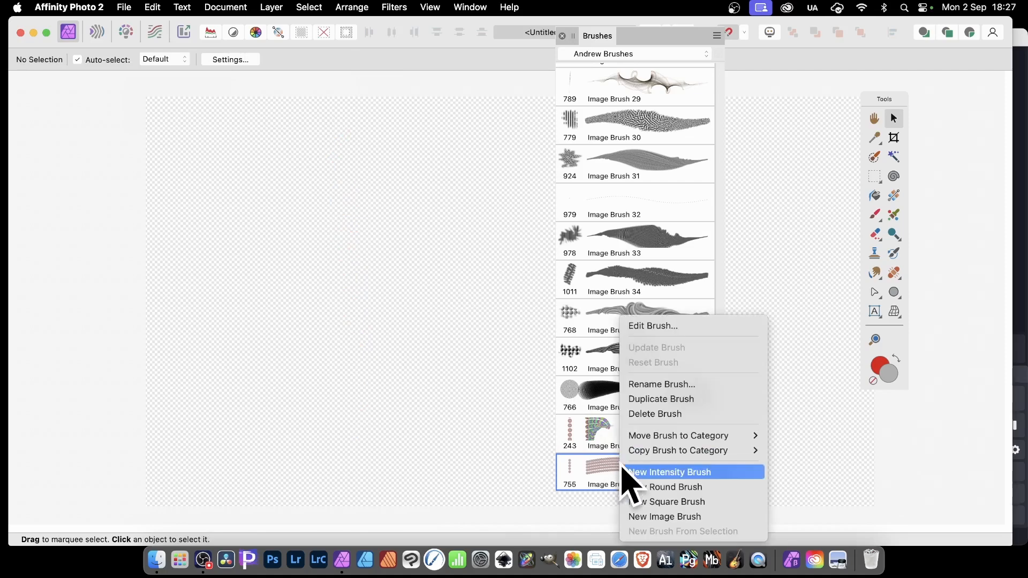
pyautogui.click(676, 327)
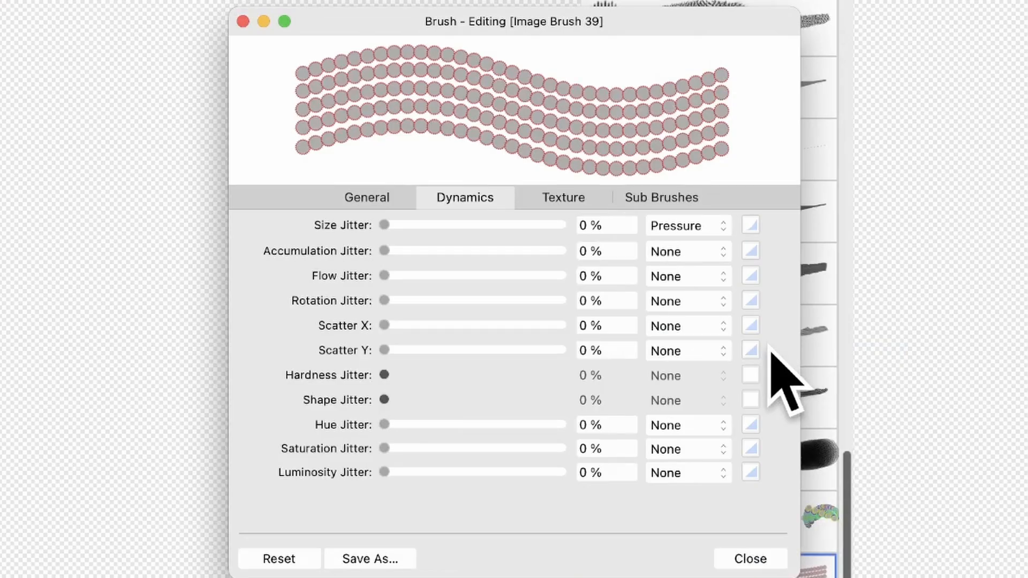
pyautogui.click(381, 201)
pyautogui.moveTo(397, 334); pyautogui.dragTo(375, 336)
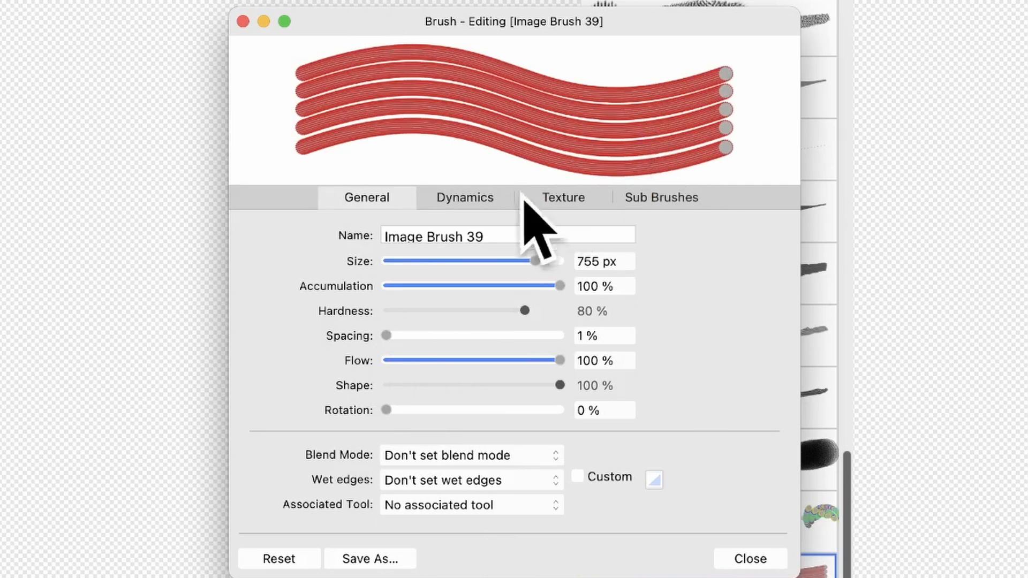
# Set the brush's size jitter to 89 % and its hue jitter to 100 %.
pyautogui.click(469, 199)
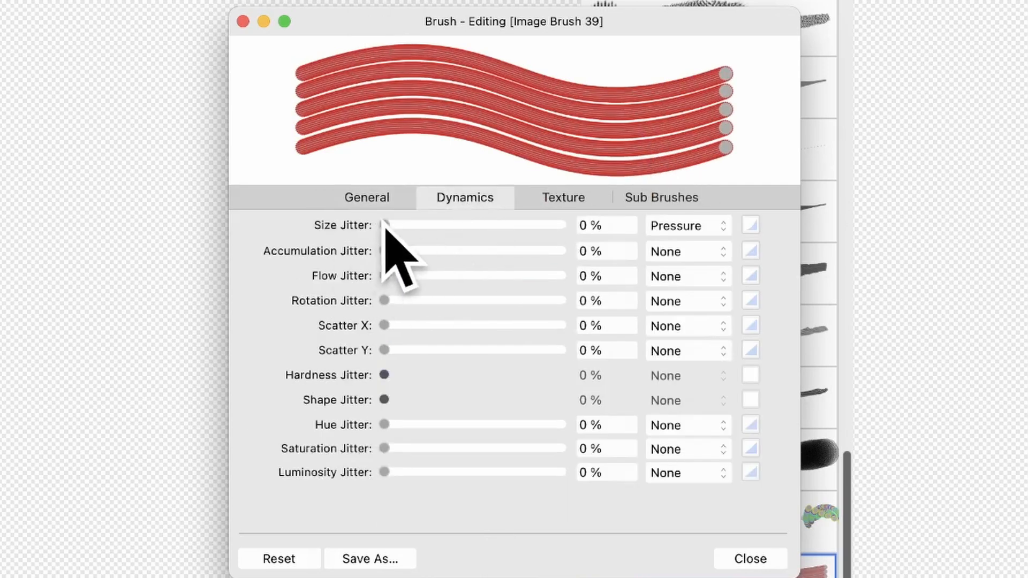
pyautogui.moveTo(386, 223); pyautogui.dragTo(551, 214)
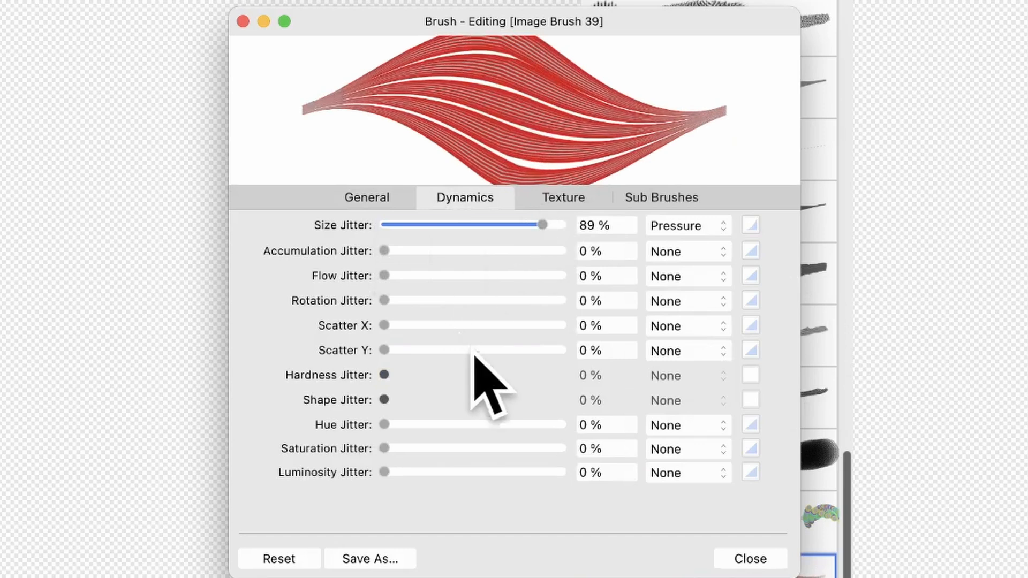
pyautogui.moveTo(389, 423); pyautogui.dragTo(587, 403)
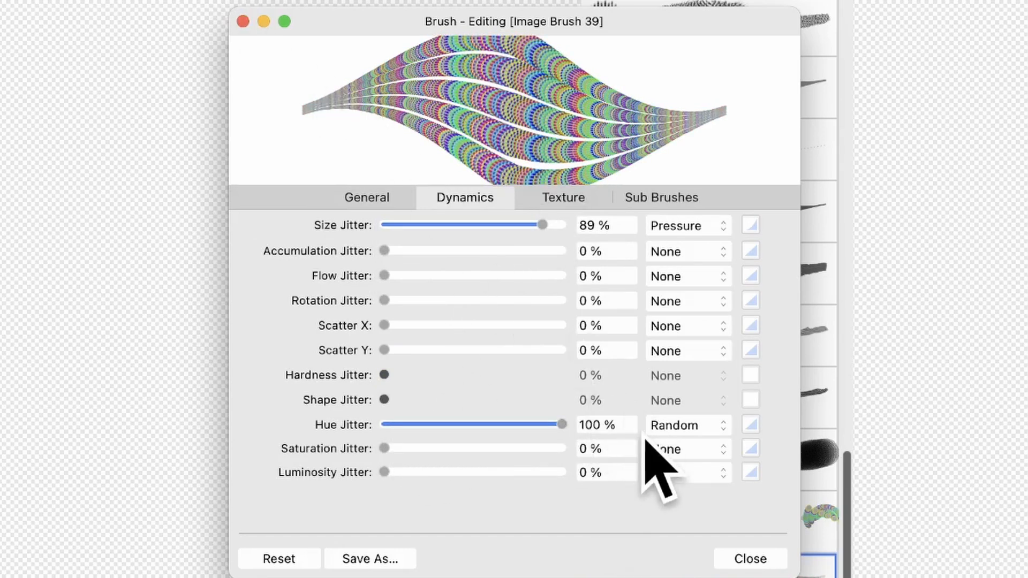
# Try Cyclic as the hue jitter's controller and return it to Random.
pyautogui.click(681, 426)
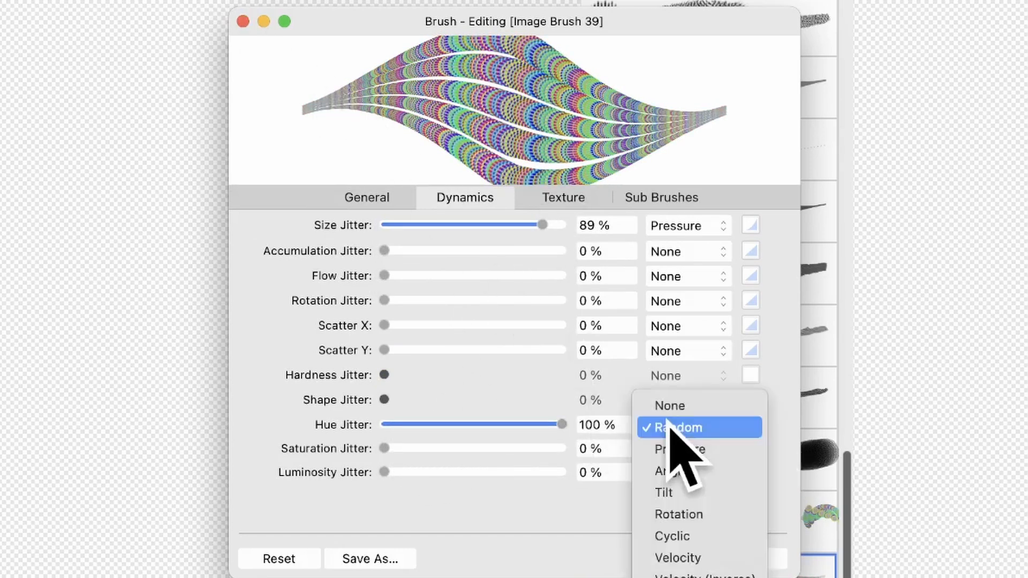
pyautogui.click(672, 536)
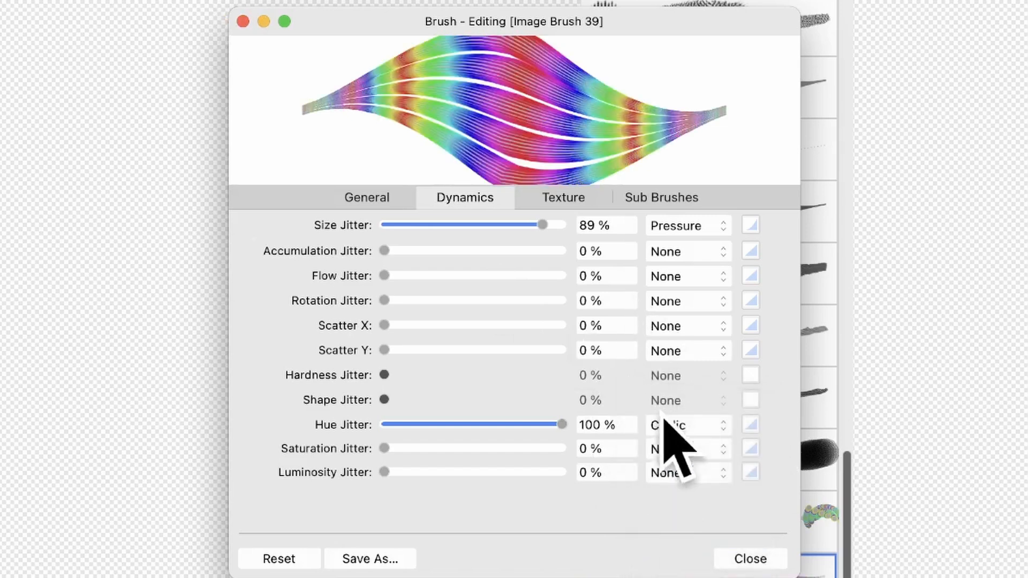
pyautogui.click(699, 426)
pyautogui.click(690, 321)
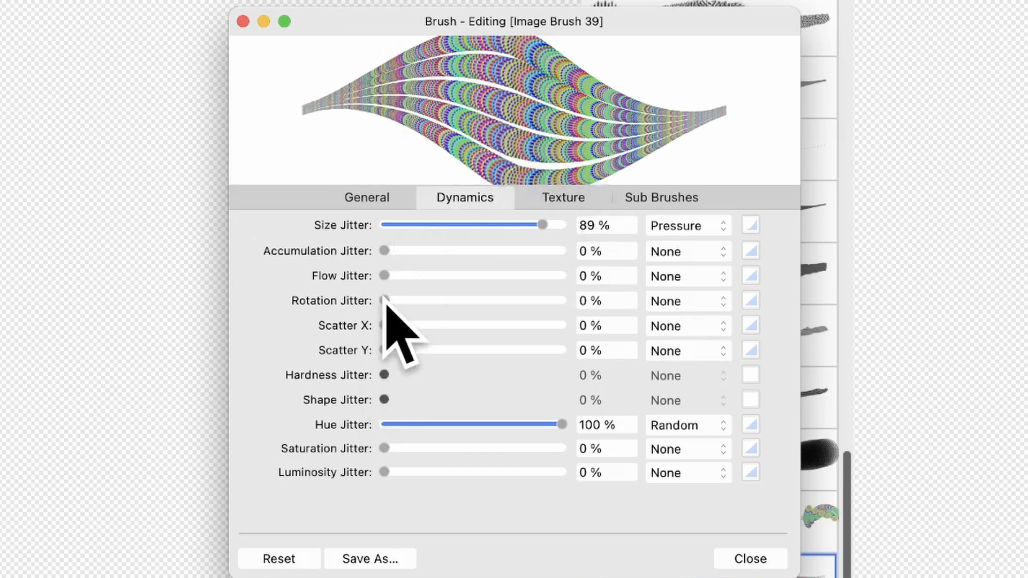
# Set the brush's rotation jitter to 57 % with the Cyclic controller.
pyautogui.moveTo(384, 300)
pyautogui.mouseDown()
pyautogui.moveTo(558, 301)
pyautogui.moveTo(486, 309)
pyautogui.mouseUp()
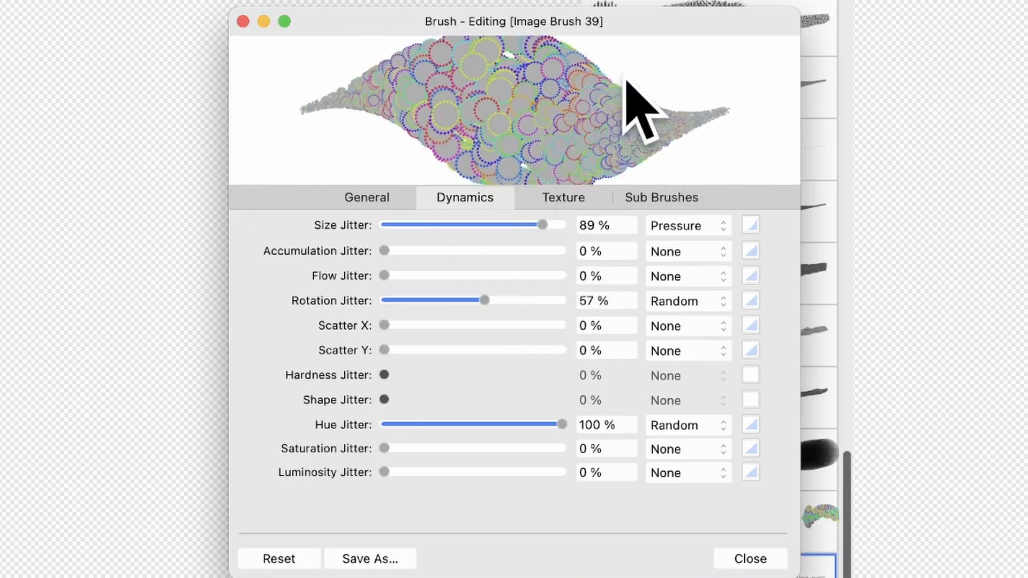
pyautogui.click(683, 302)
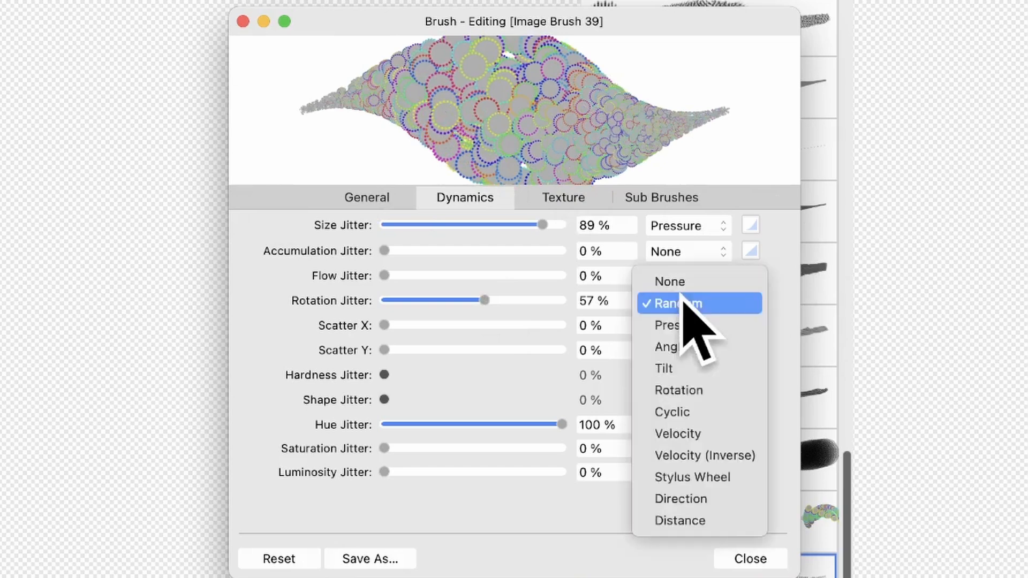
pyautogui.click(676, 412)
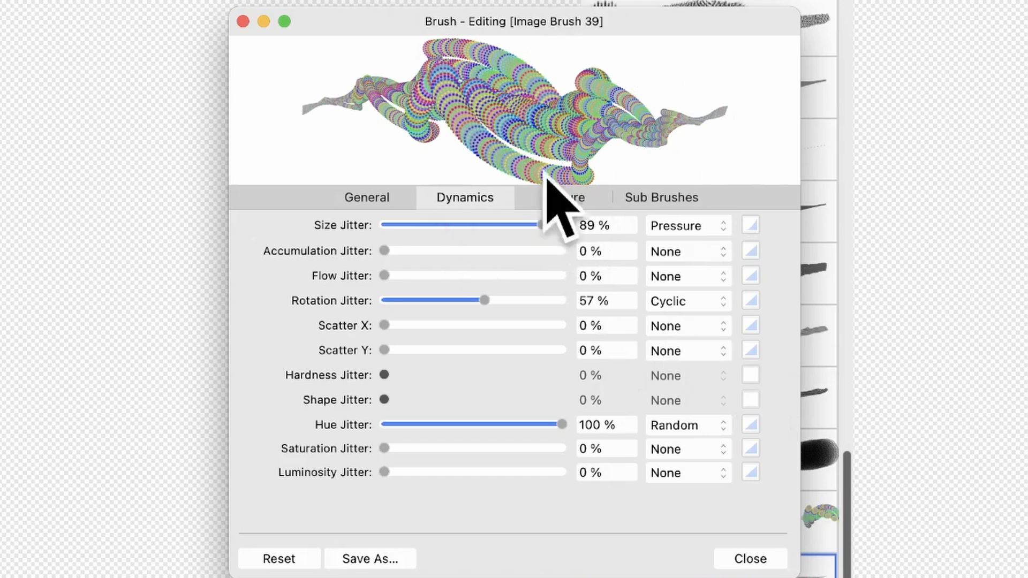
# Bend the rotation jitter's response curve into an S shape and close the brush editor.
pyautogui.click(751, 301)
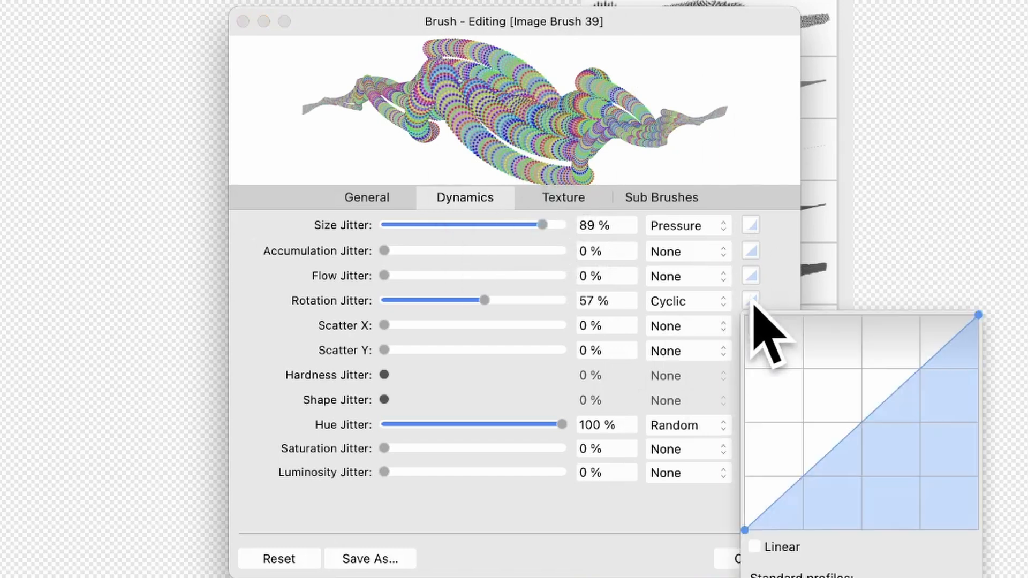
pyautogui.click(857, 577)
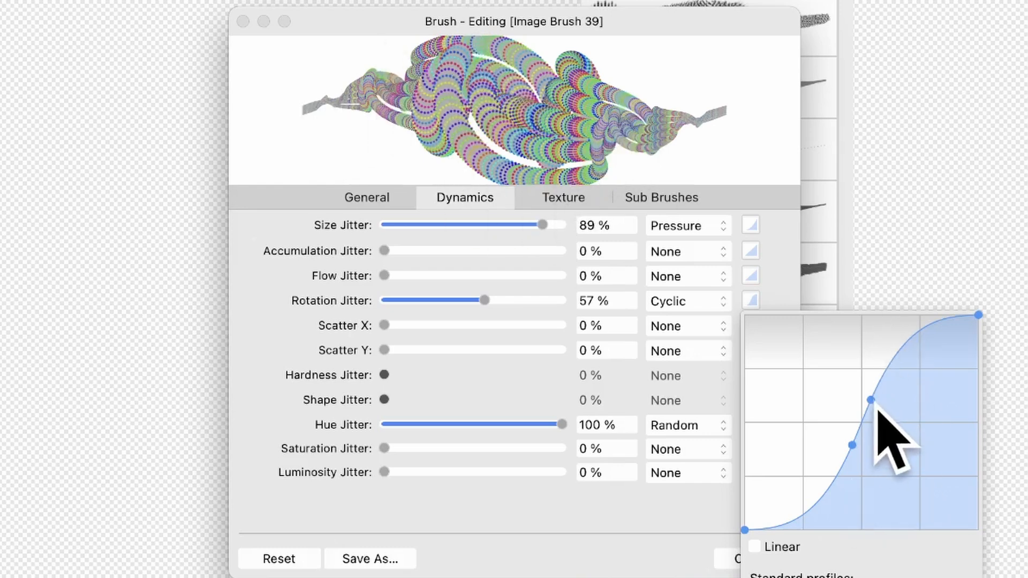
pyautogui.moveTo(877, 413)
pyautogui.mouseDown()
pyautogui.moveTo(879, 443)
pyautogui.moveTo(876, 353)
pyautogui.moveTo(891, 382)
pyautogui.mouseUp()
pyautogui.click(650, 512)
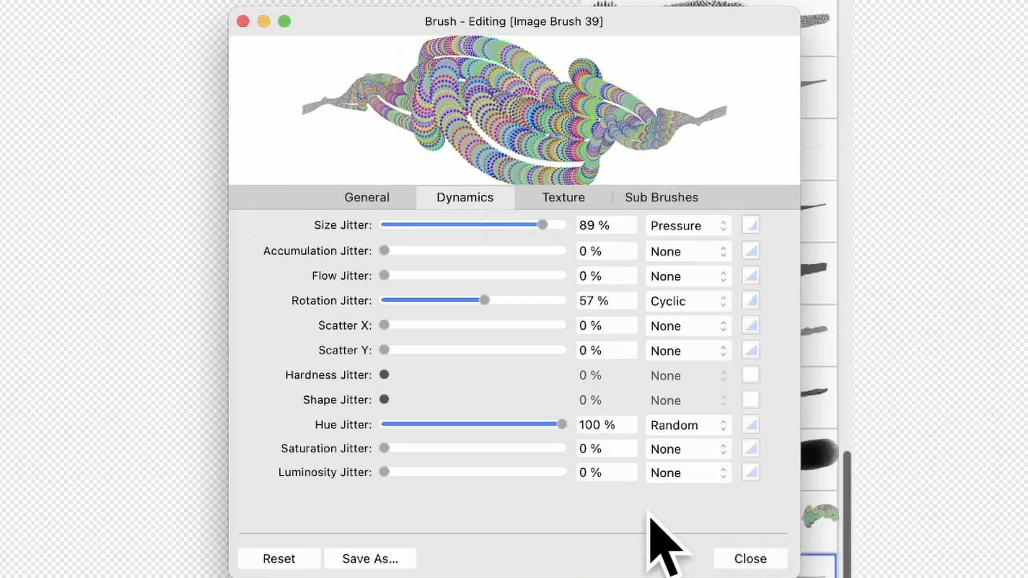
pyautogui.click(755, 562)
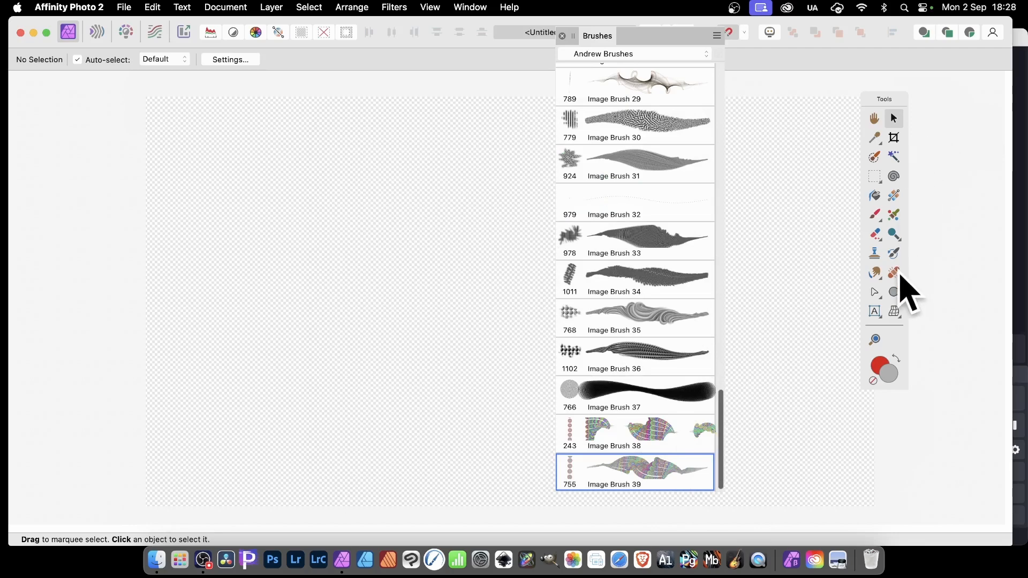
# Close the brush list and paint over the whole canvas with the Paint Brush Tool at a width of 390 px.
pyautogui.click(877, 215)
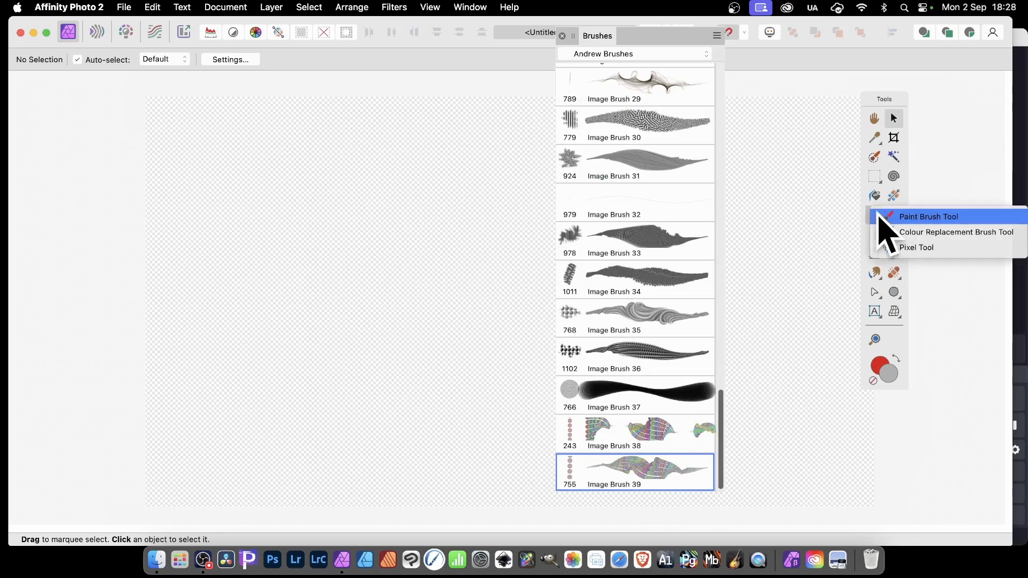
pyautogui.click(940, 216)
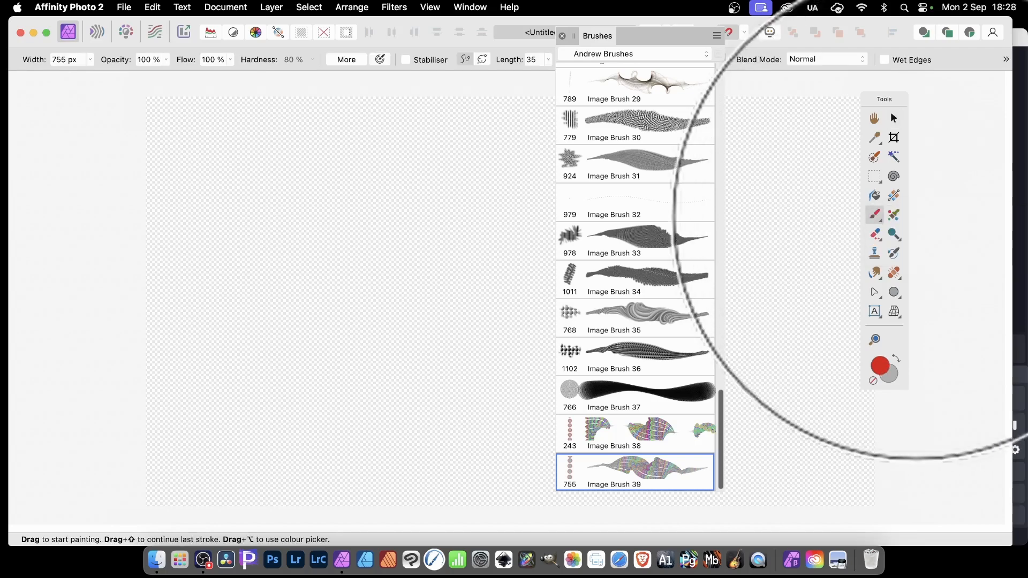
pyautogui.click(563, 36)
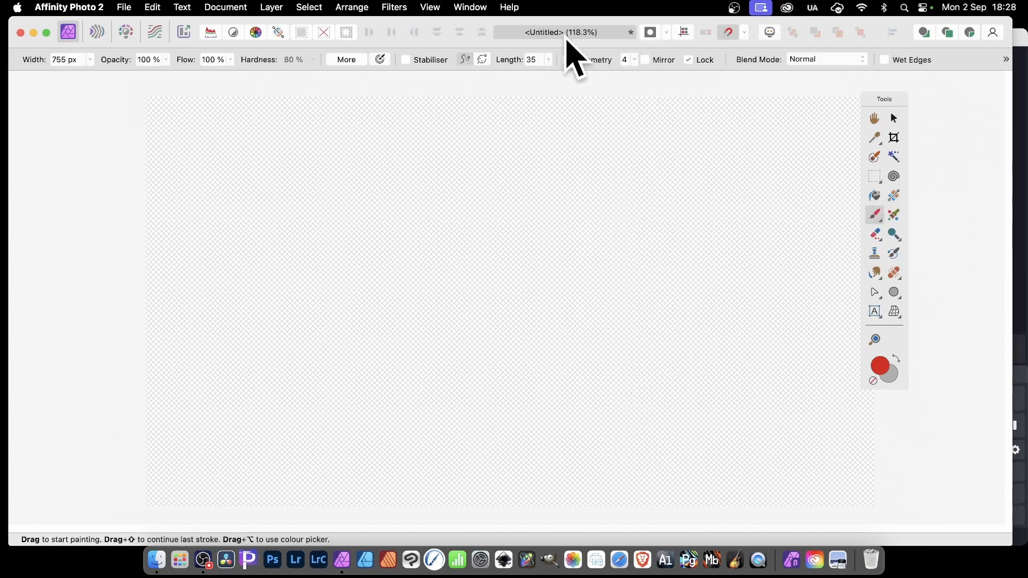
pyautogui.click(90, 60)
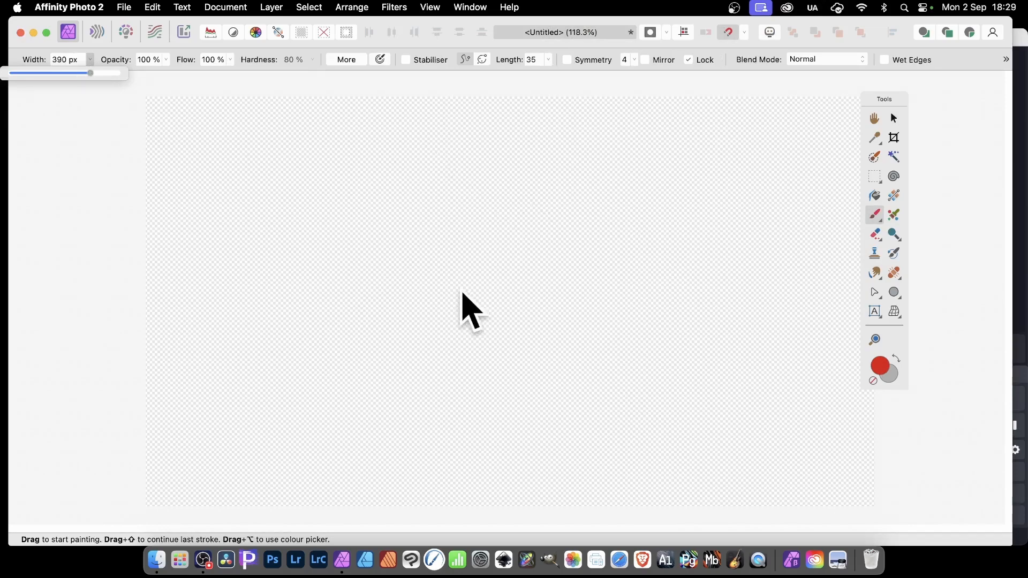
pyautogui.moveTo(382, 204)
pyautogui.mouseDown()
pyautogui.moveTo(504, 277)
pyautogui.moveTo(455, 208)
pyautogui.moveTo(692, 393)
pyautogui.moveTo(740, 301)
pyautogui.moveTo(703, 257)
pyautogui.moveTo(818, 206)
pyautogui.moveTo(818, 365)
pyautogui.moveTo(887, 489)
pyautogui.moveTo(820, 310)
pyautogui.moveTo(765, 509)
pyautogui.moveTo(421, 237)
pyautogui.moveTo(698, 143)
pyautogui.moveTo(486, 242)
pyautogui.moveTo(264, 181)
pyautogui.moveTo(323, 143)
pyautogui.moveTo(341, 165)
pyautogui.moveTo(291, 180)
pyautogui.moveTo(117, 143)
pyautogui.moveTo(243, 408)
pyautogui.moveTo(275, 449)
pyautogui.moveTo(235, 474)
pyautogui.moveTo(308, 489)
pyautogui.moveTo(364, 537)
pyautogui.moveTo(450, 367)
pyautogui.moveTo(396, 343)
pyautogui.moveTo(506, 416)
pyautogui.moveTo(532, 385)
pyautogui.moveTo(638, 454)
pyautogui.moveTo(729, 400)
pyautogui.moveTo(767, 445)
pyautogui.moveTo(774, 344)
pyautogui.moveTo(763, 446)
pyautogui.moveTo(748, 249)
pyautogui.moveTo(659, 318)
pyautogui.moveTo(286, 163)
pyautogui.moveTo(408, 238)
pyautogui.moveTo(241, 255)
pyautogui.moveTo(295, 186)
pyautogui.moveTo(552, 370)
pyautogui.moveTo(582, 437)
pyautogui.moveTo(539, 340)
pyautogui.moveTo(609, 290)
pyautogui.moveTo(682, 334)
pyautogui.moveTo(621, 256)
pyautogui.moveTo(553, 242)
pyautogui.moveTo(270, 126)
pyautogui.mouseUp()
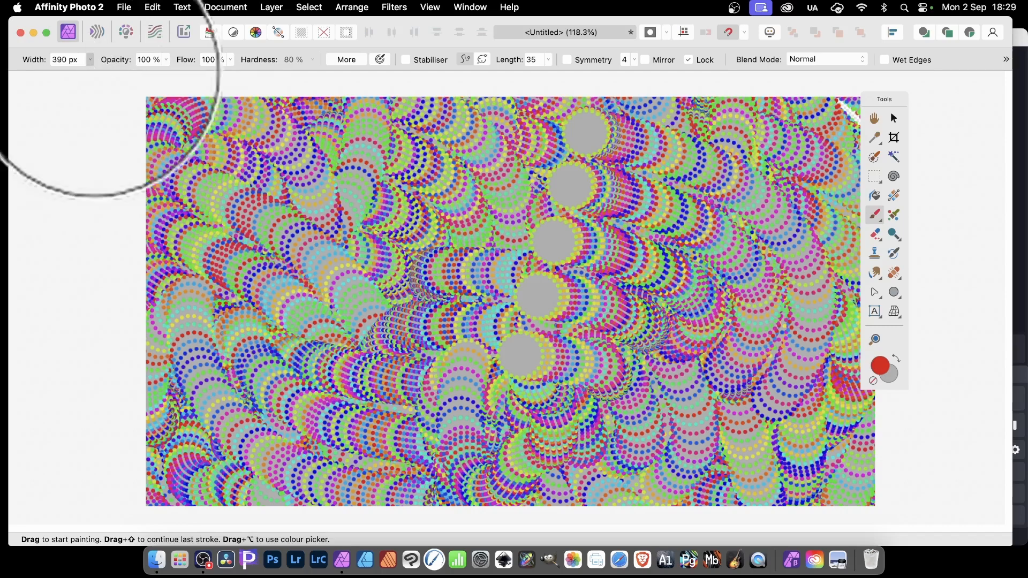
# Reduce the brush width to 220 px and paint another layer of strokes over most of the canvas.
pyautogui.click(89, 59)
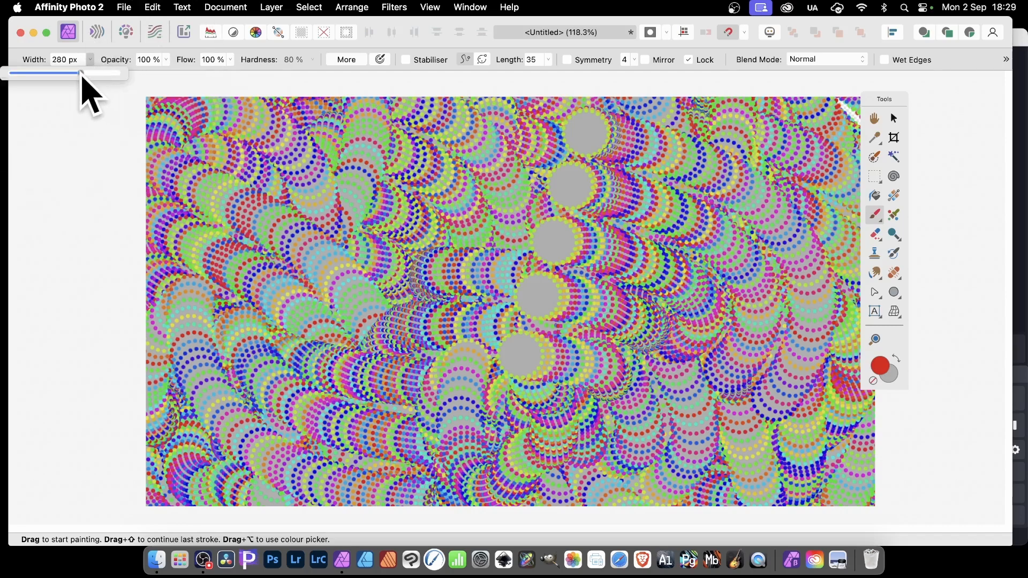
pyautogui.moveTo(422, 264)
pyautogui.mouseDown()
pyautogui.moveTo(372, 252)
pyautogui.moveTo(581, 258)
pyautogui.moveTo(460, 198)
pyautogui.moveTo(697, 160)
pyautogui.moveTo(756, 256)
pyautogui.moveTo(801, 133)
pyautogui.moveTo(837, 137)
pyautogui.moveTo(850, 462)
pyautogui.moveTo(787, 349)
pyautogui.moveTo(737, 392)
pyautogui.moveTo(552, 433)
pyautogui.moveTo(317, 444)
pyautogui.moveTo(246, 396)
pyautogui.moveTo(142, 166)
pyautogui.mouseUp()
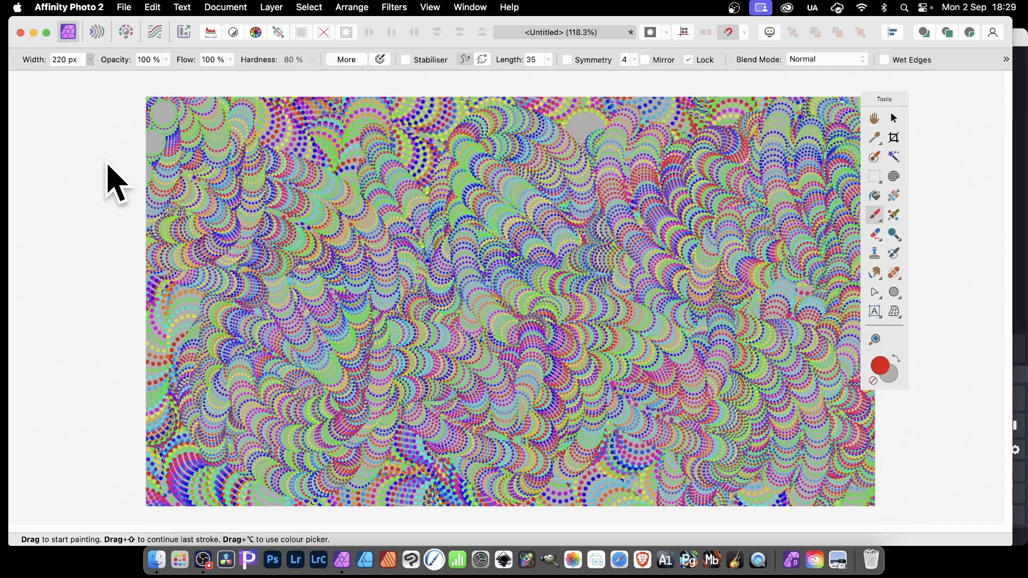
pyautogui.click(395, 8)
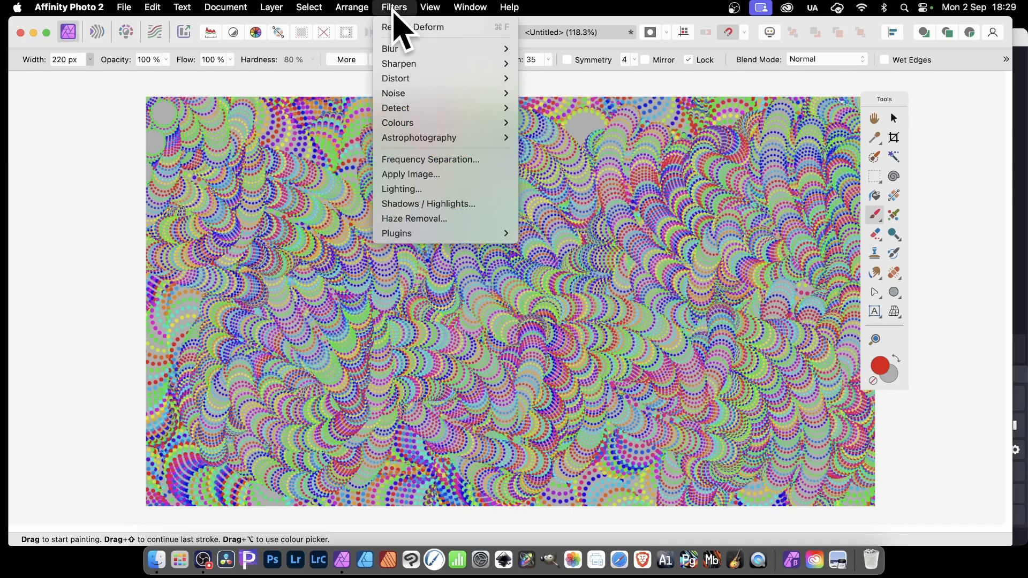
pyautogui.moveTo(396, 79)
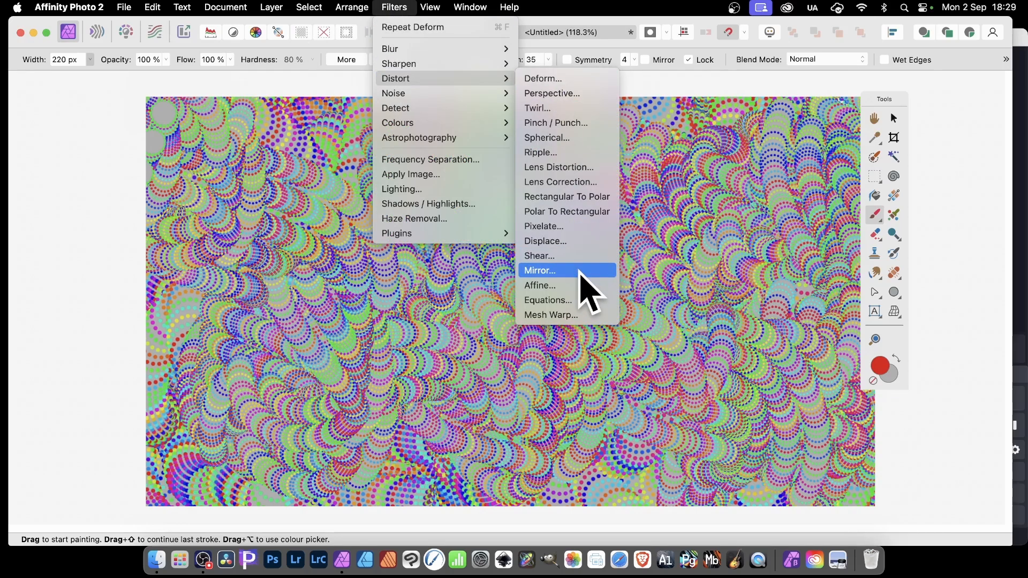
pyautogui.click(715, 270)
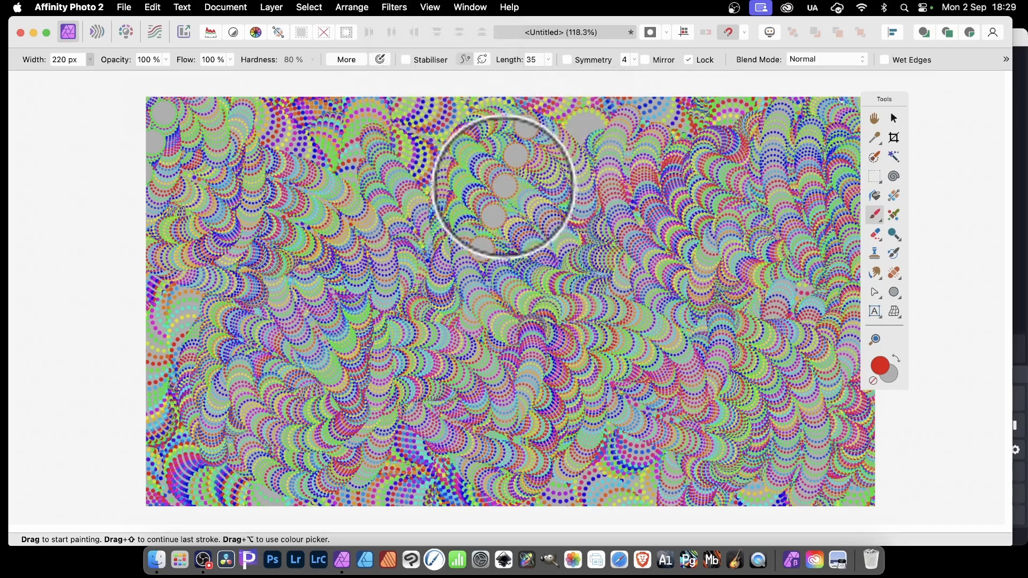
# Turn on brush symmetry with 2 axes and paint symmetrical strokes across the canvas.
pyautogui.click(567, 60)
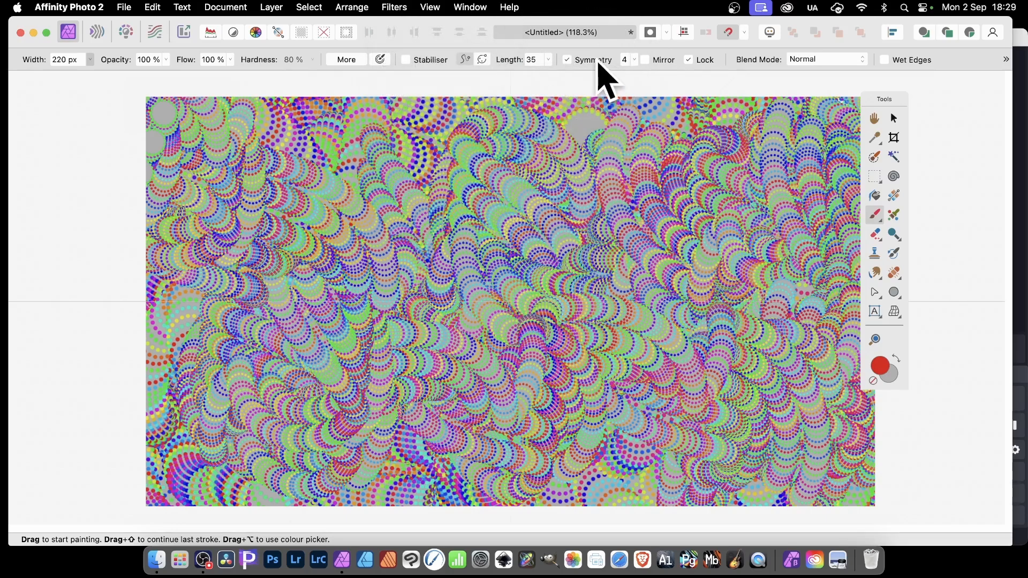
pyautogui.click(634, 61)
pyautogui.moveTo(523, 269)
pyautogui.mouseDown()
pyautogui.moveTo(496, 298)
pyautogui.moveTo(408, 248)
pyautogui.moveTo(299, 367)
pyautogui.moveTo(301, 242)
pyautogui.moveTo(143, 126)
pyautogui.moveTo(252, 218)
pyautogui.moveTo(427, 257)
pyautogui.moveTo(417, 377)
pyautogui.moveTo(177, 448)
pyautogui.moveTo(284, 378)
pyautogui.moveTo(436, 321)
pyautogui.moveTo(504, 278)
pyautogui.moveTo(344, 271)
pyautogui.moveTo(11, 150)
pyautogui.mouseUp()
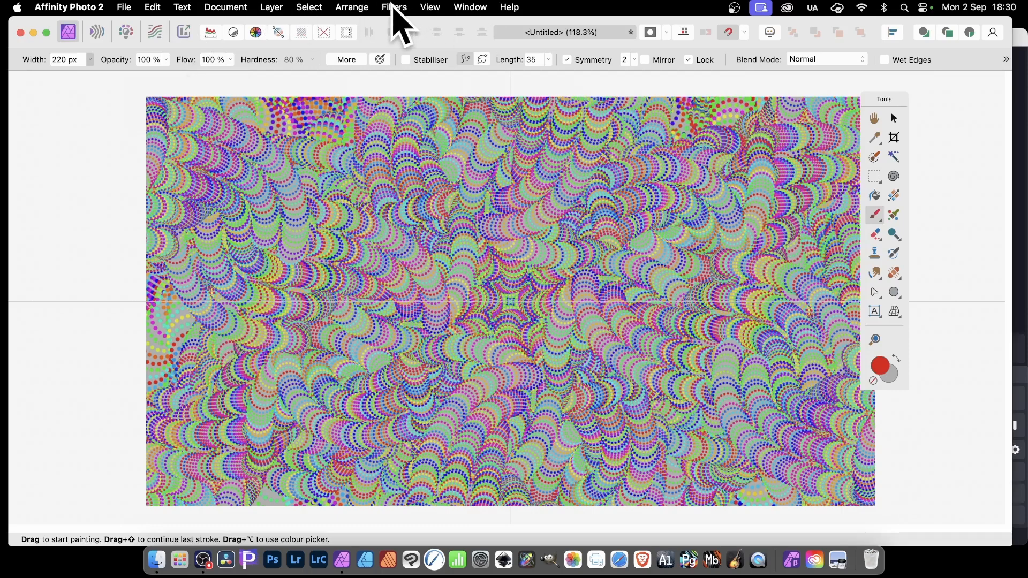
pyautogui.click(271, 7)
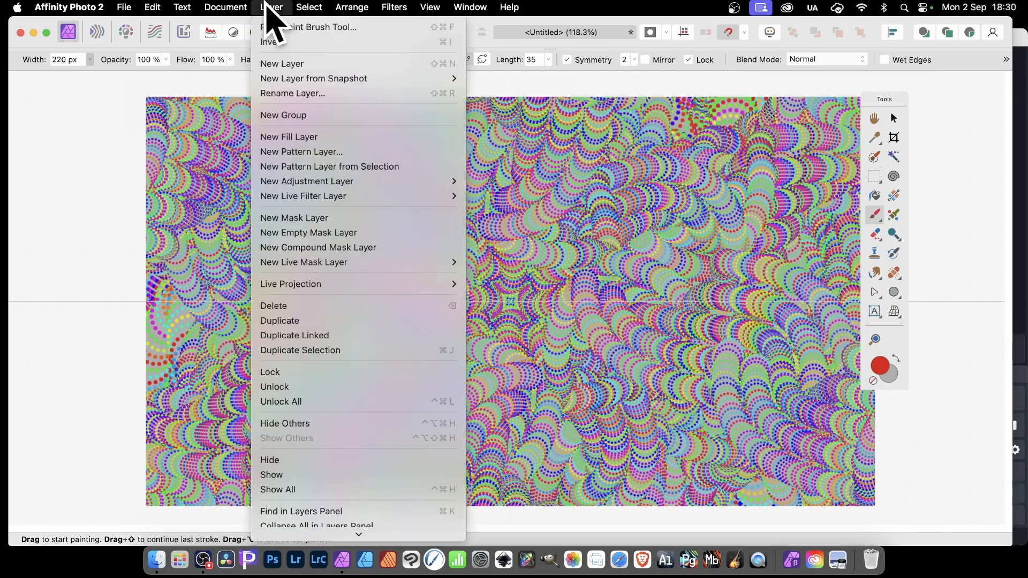
pyautogui.moveTo(305, 182)
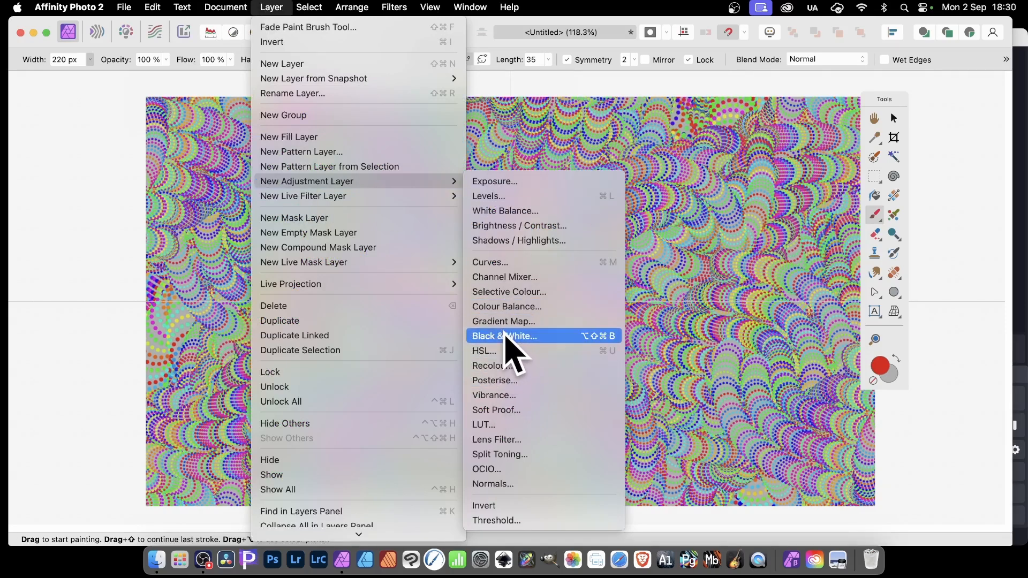
pyautogui.click(673, 69)
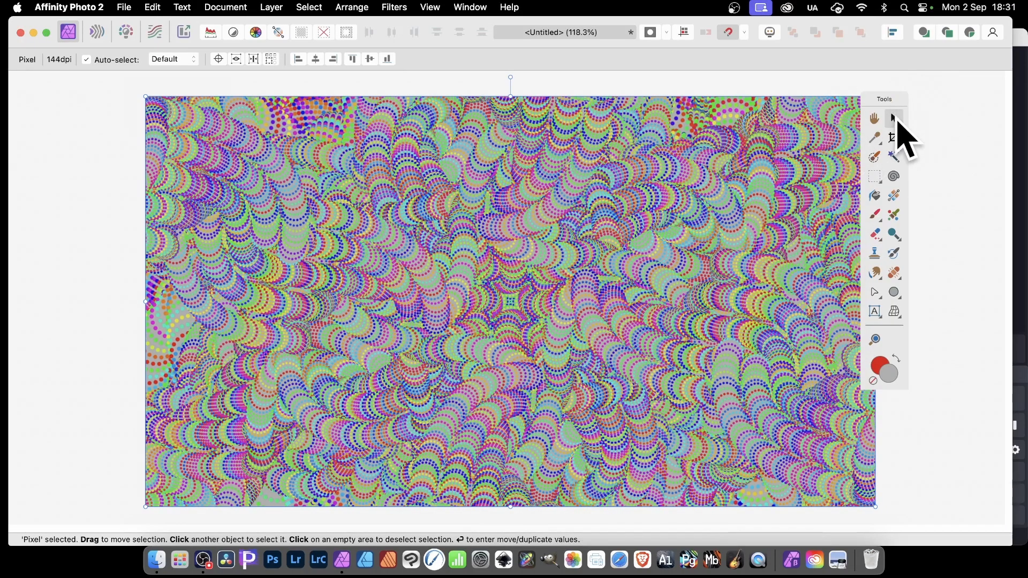
# Start a Deform distortion on the painted pixel layer and set its linear constraints to Similarity.
pyautogui.click(394, 8)
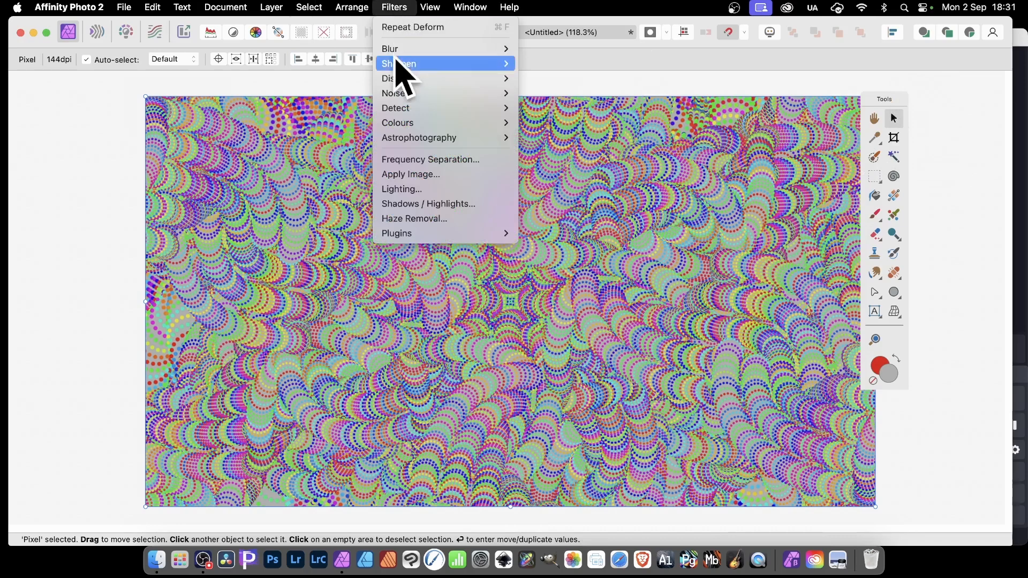
pyautogui.moveTo(396, 80)
pyautogui.click(551, 79)
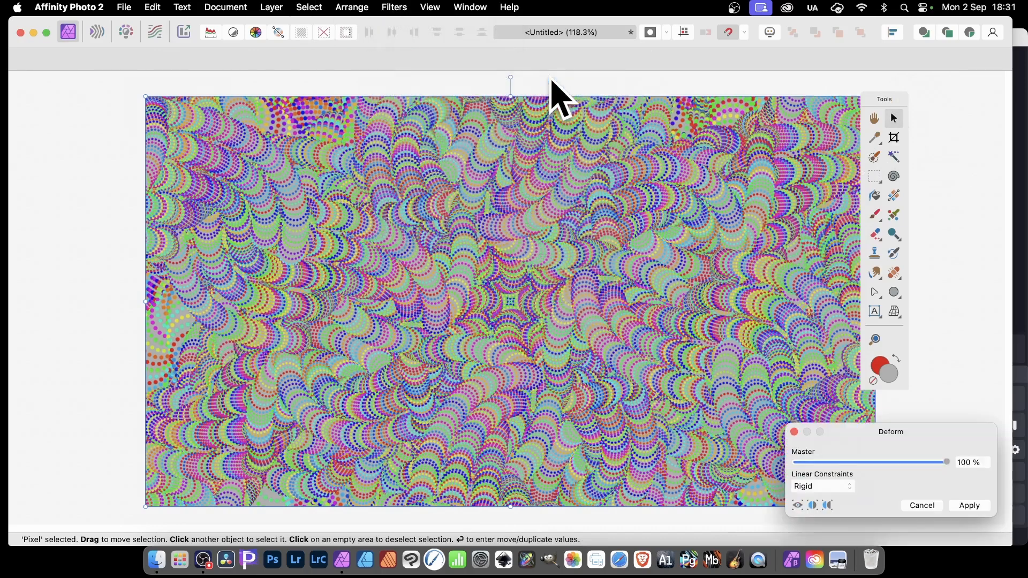
pyautogui.moveTo(859, 440); pyautogui.dragTo(561, 195)
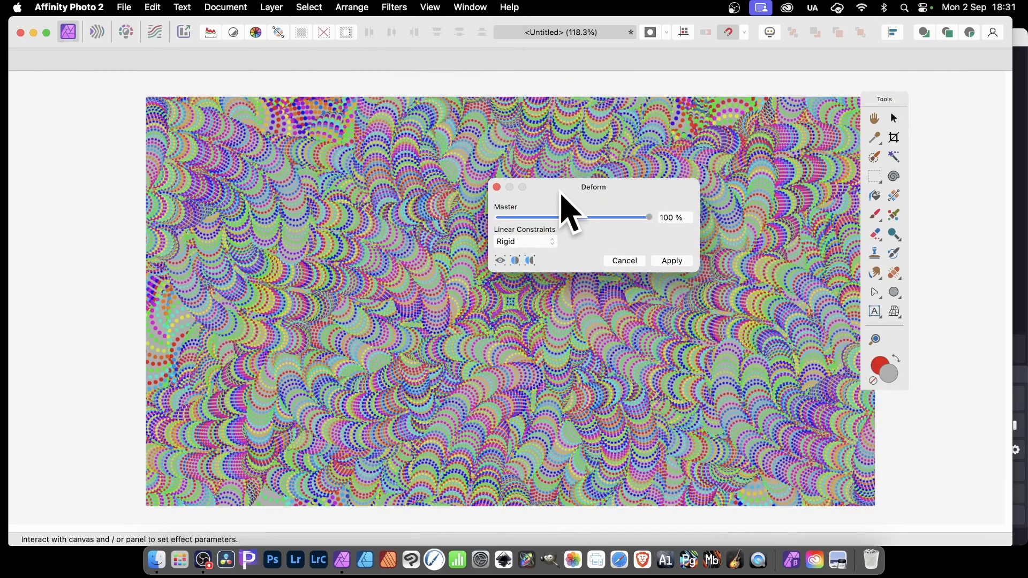
pyautogui.click(535, 247)
pyautogui.click(534, 259)
# Place deform points near the canvas centre, pull further points out towards the edges to swirl the pattern, and apply the distortion.
pyautogui.click(380, 248)
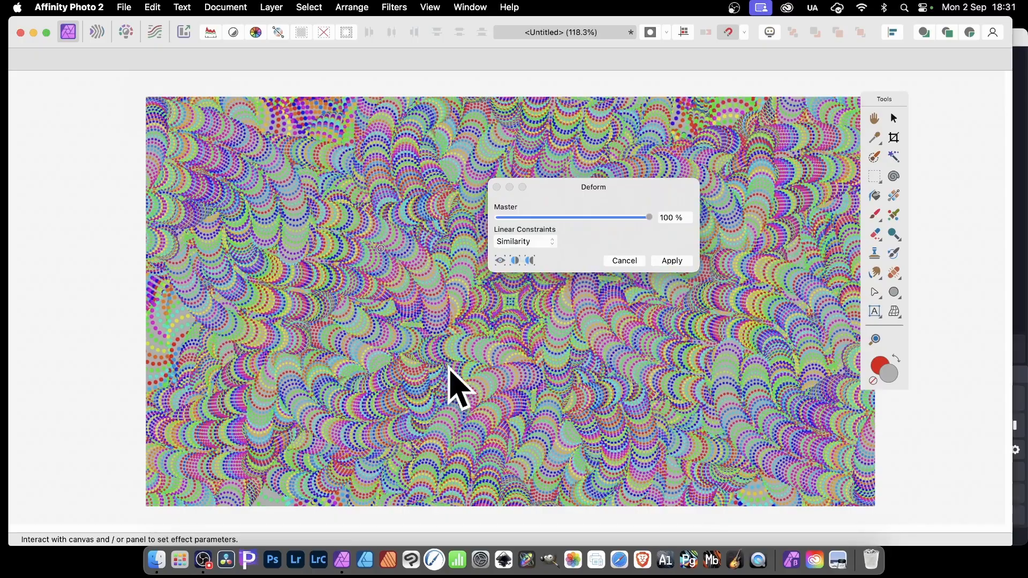
pyautogui.click(448, 369)
pyautogui.moveTo(539, 328); pyautogui.dragTo(251, 182)
pyautogui.moveTo(311, 292); pyautogui.dragTo(771, 456)
pyautogui.moveTo(470, 321); pyautogui.dragTo(745, 155)
pyautogui.click(673, 262)
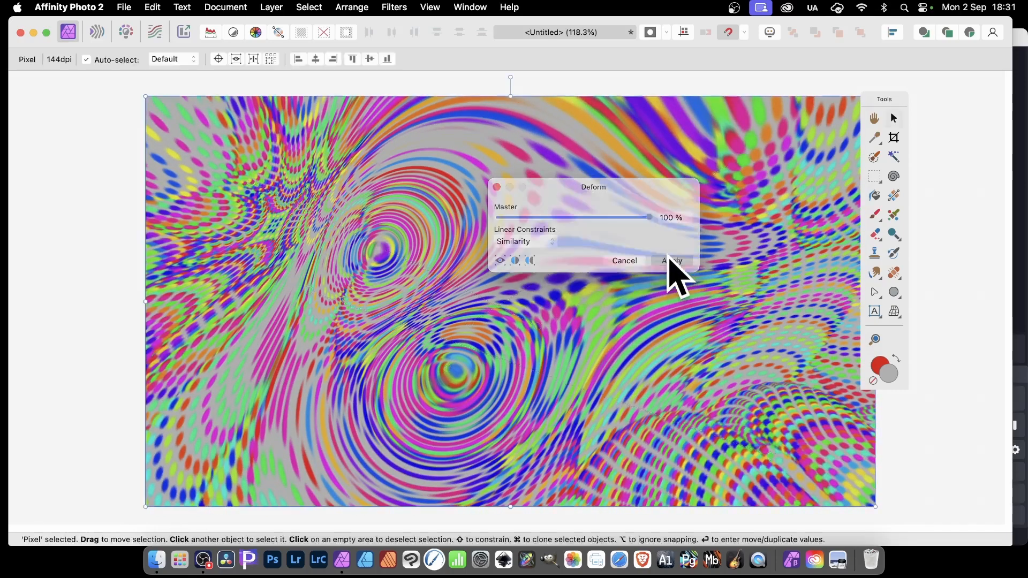